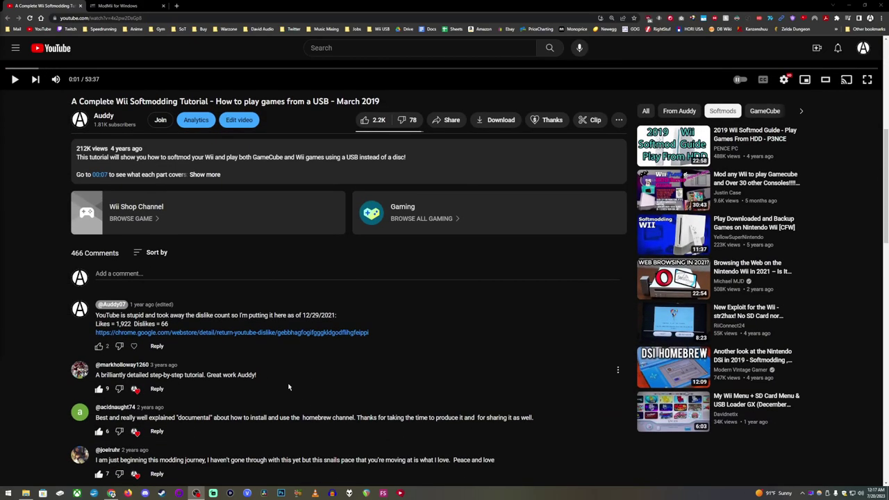
scroll(116, 404, down, 2)
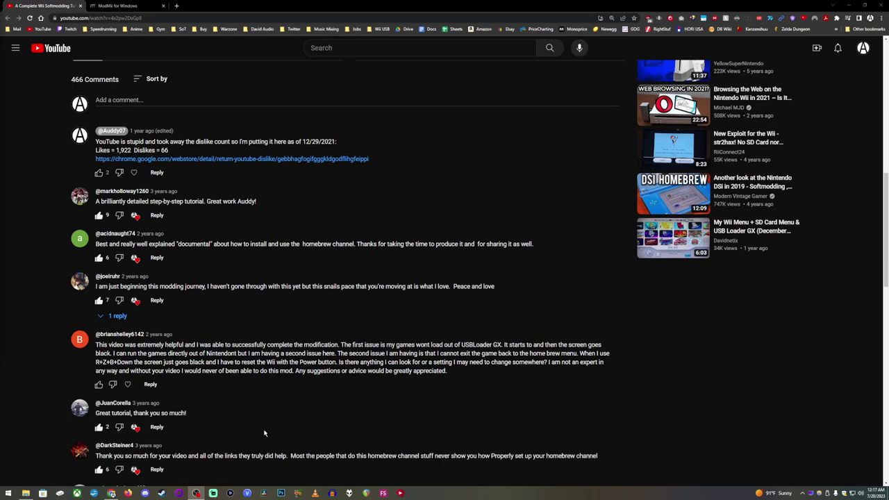
Switch to the ModMii for Windows page and scroll down to its Download section
scroll(249, 384, up, 6)
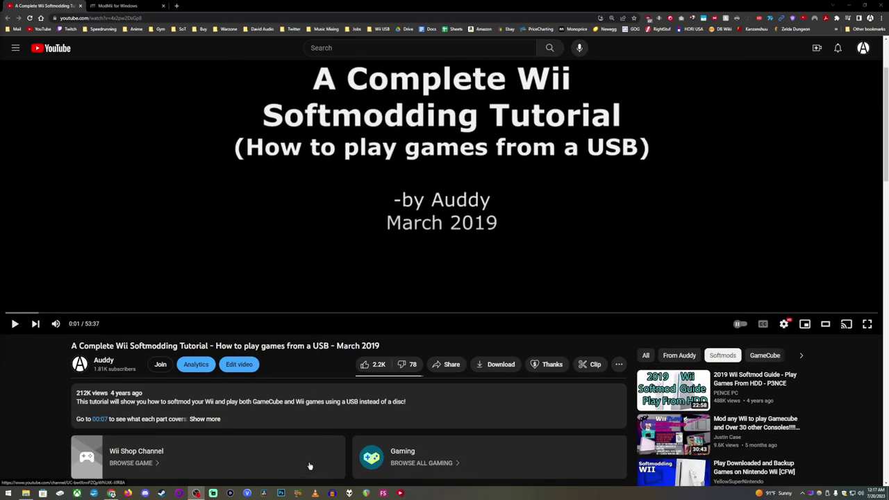
scroll(309, 465, up, 2)
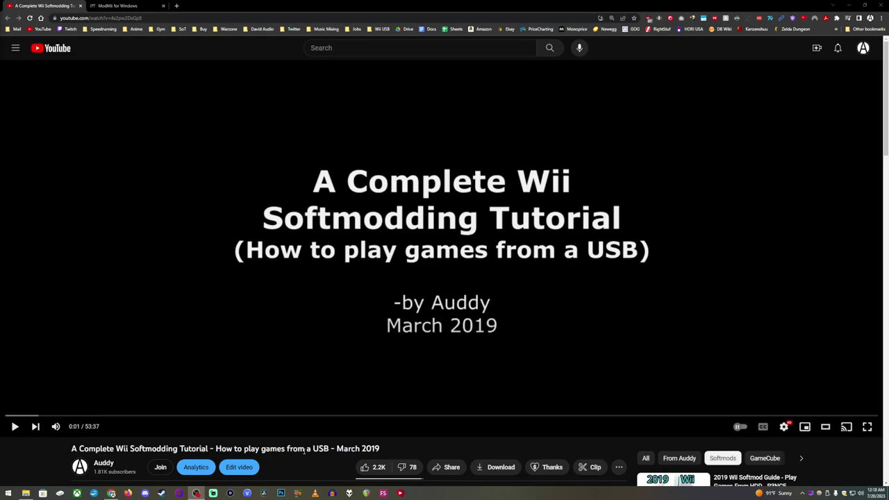
click(131, 4)
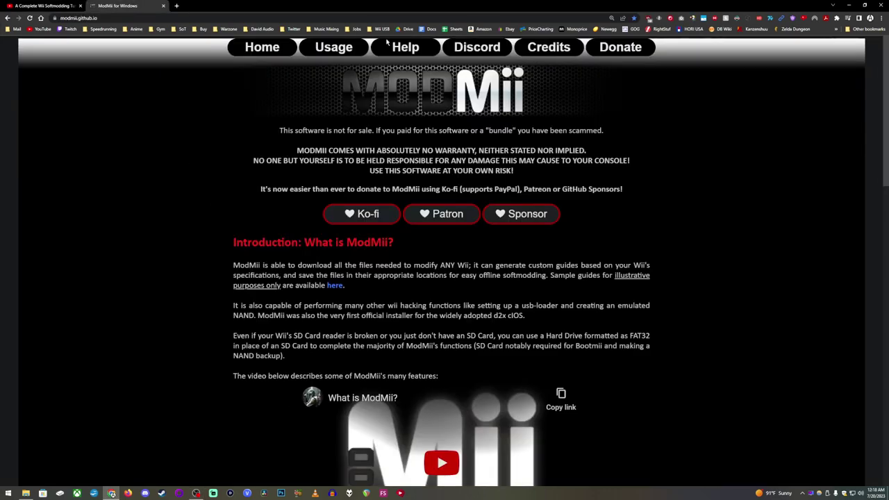
click(111, 17)
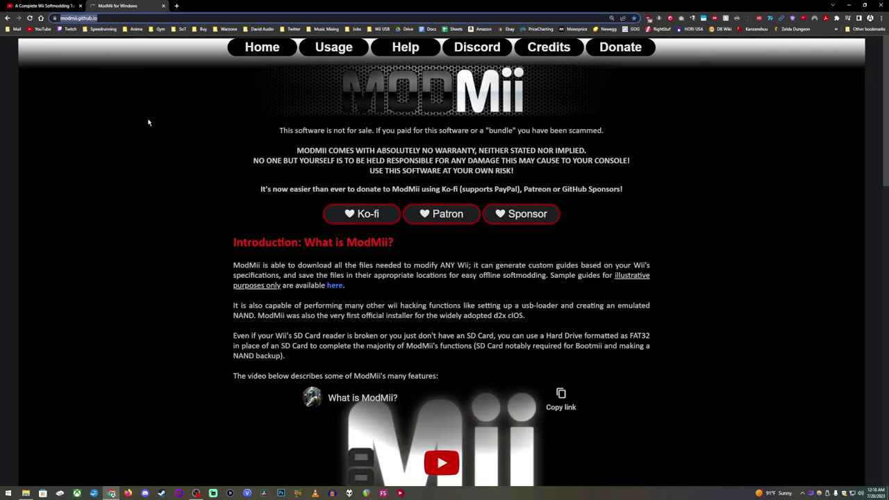
click(143, 18)
scroll(165, 199, down, 5)
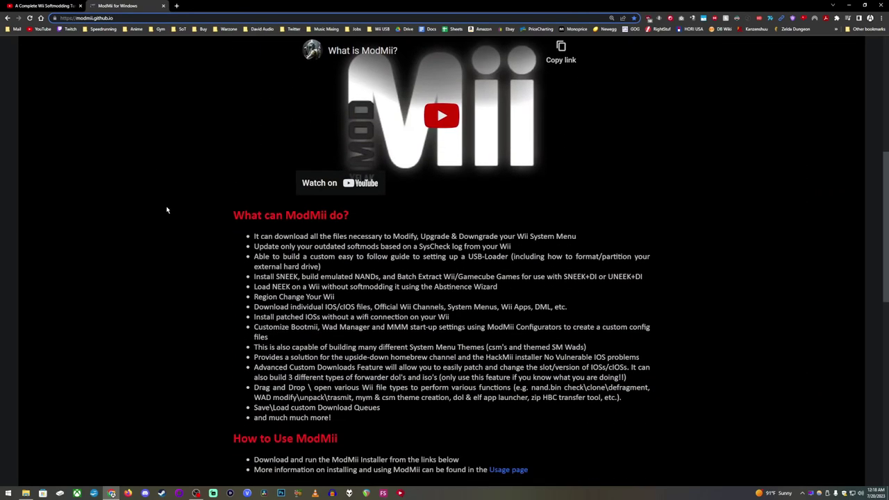
scroll(166, 206, down, 3)
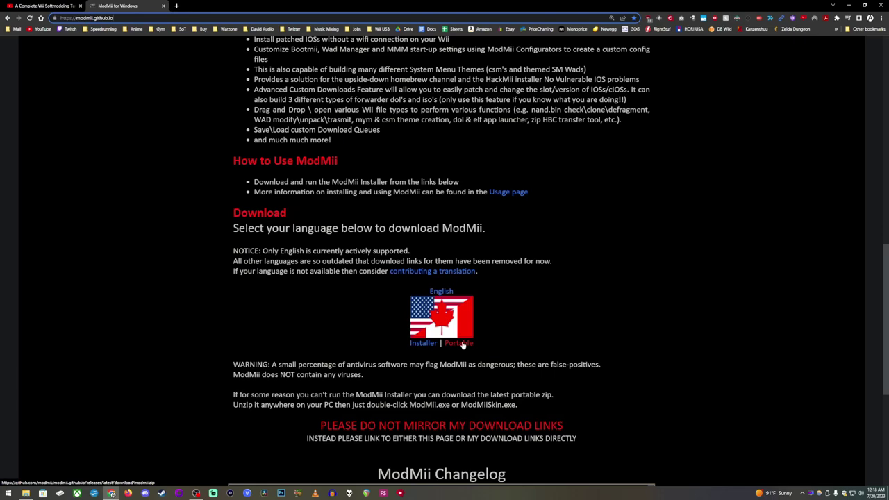
Download the Portable ModMii.zip and save it into the A:\ModMii folder
click(462, 345)
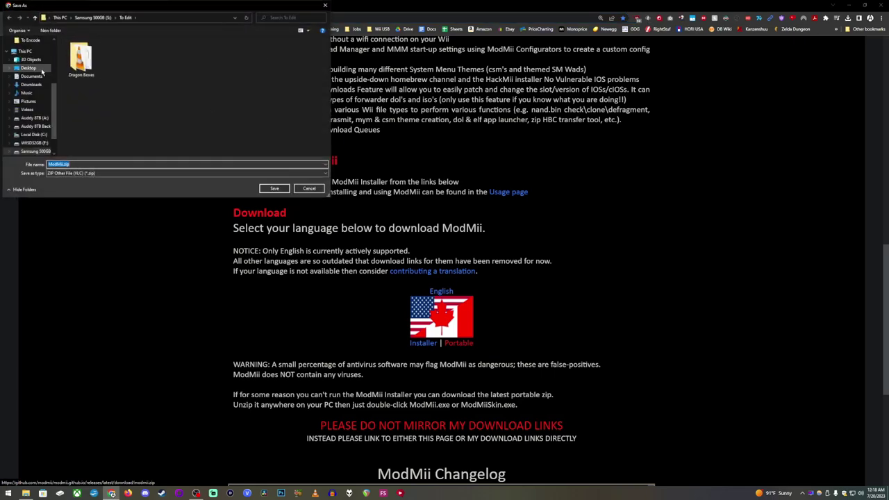
click(32, 119)
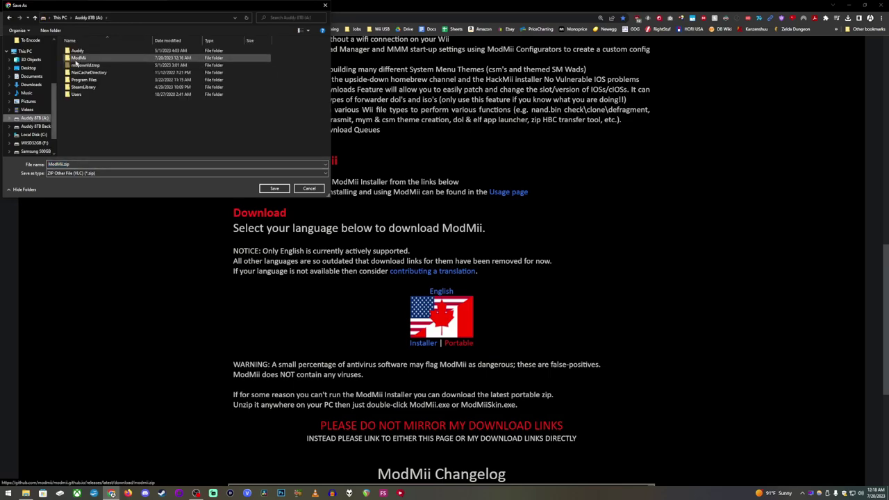
double_click(78, 58)
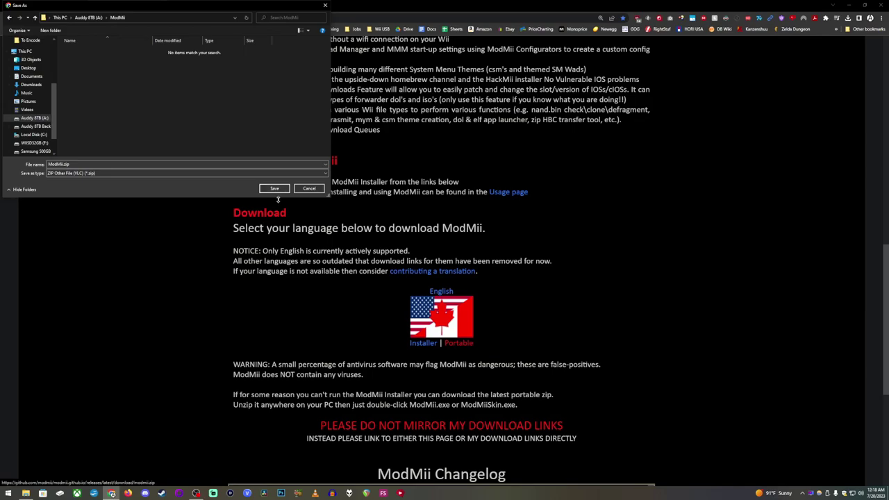
click(274, 188)
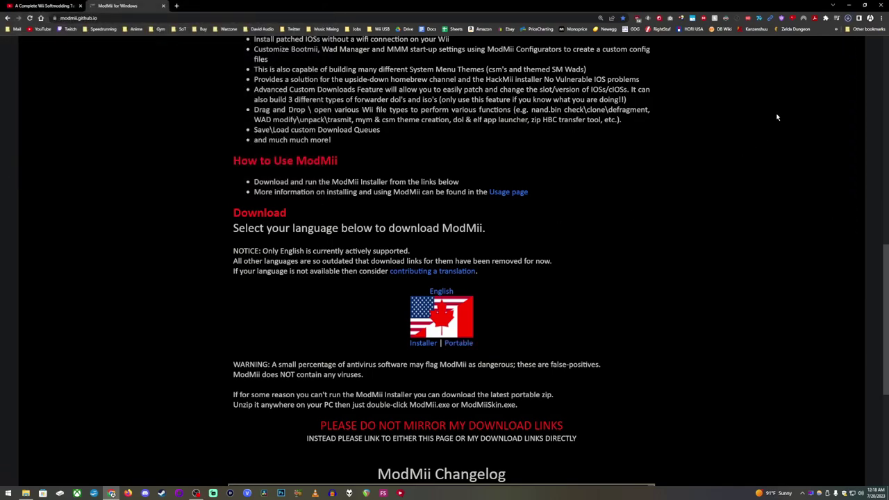
Extract ModMii.zip with 7-Zip into a ModMii subfolder in A:\ModMii
click(26, 493)
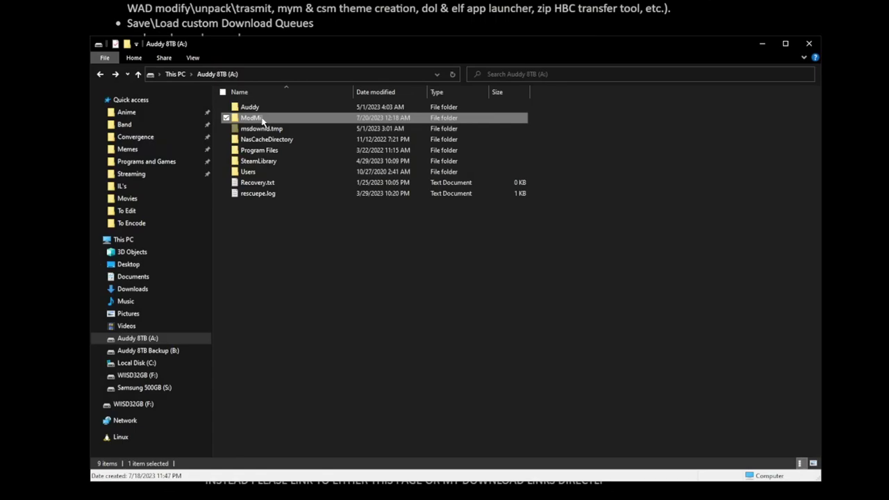
double_click(263, 120)
click(254, 109)
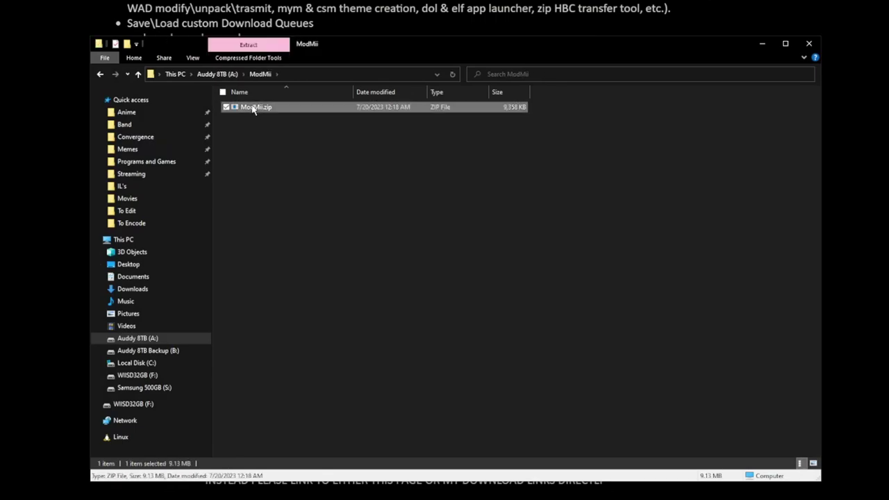
right_click(259, 111)
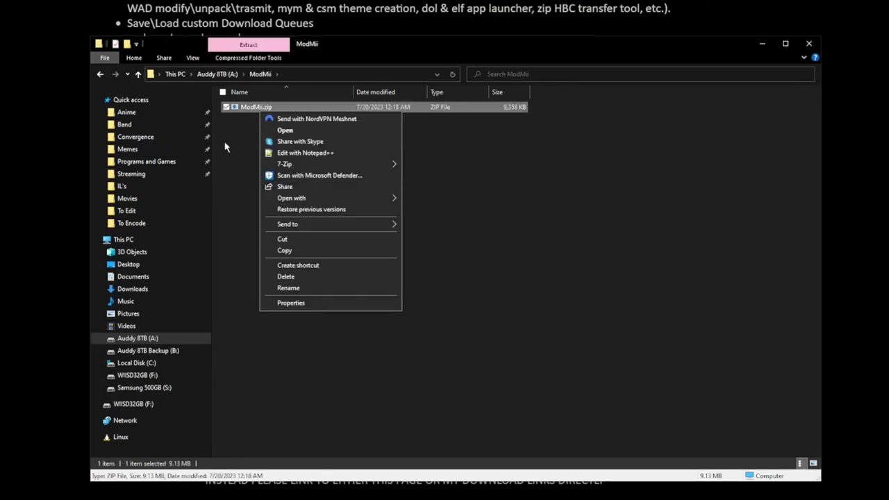
mouse_move(337, 166)
click(471, 217)
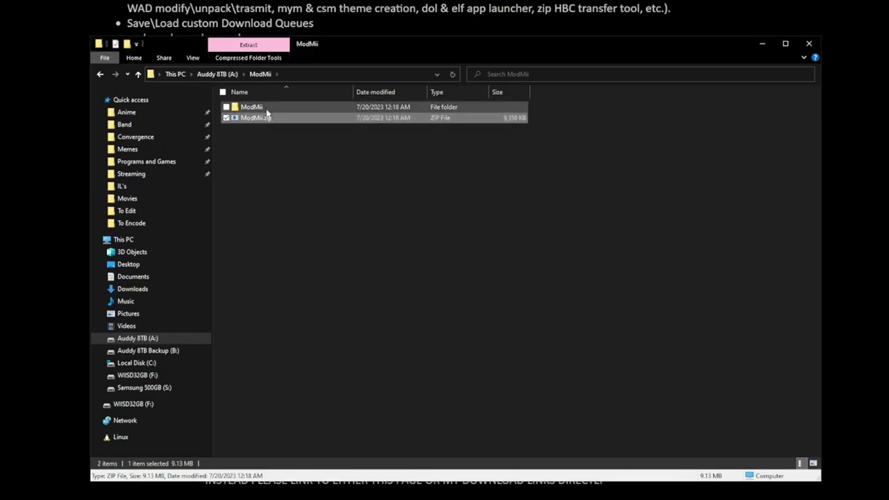
Run ModMii.exe from the extracted ModMii folder
double_click(252, 108)
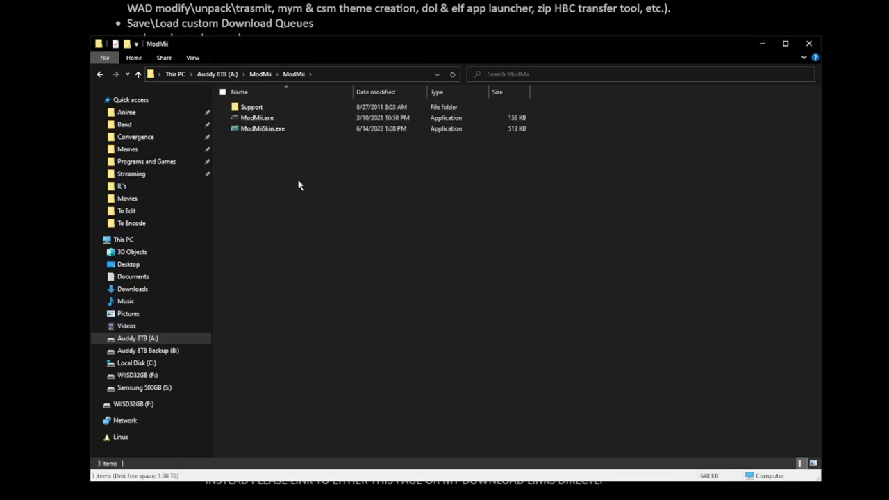
click(263, 122)
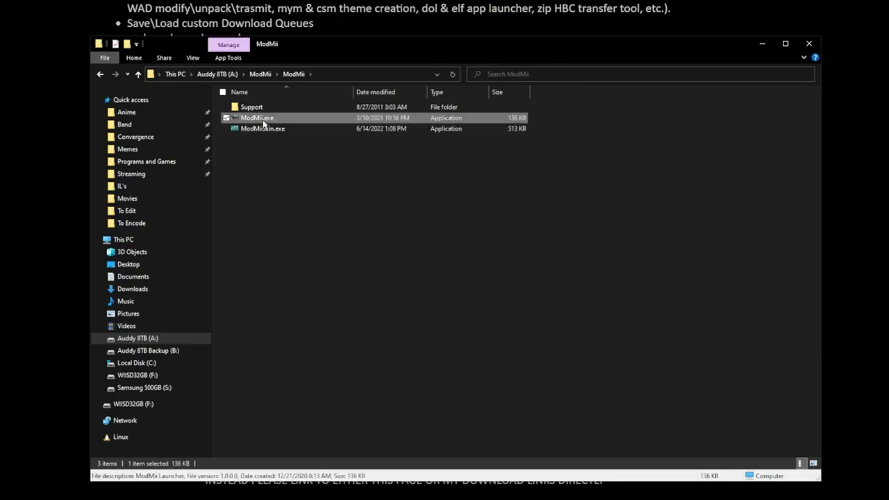
double_click(253, 118)
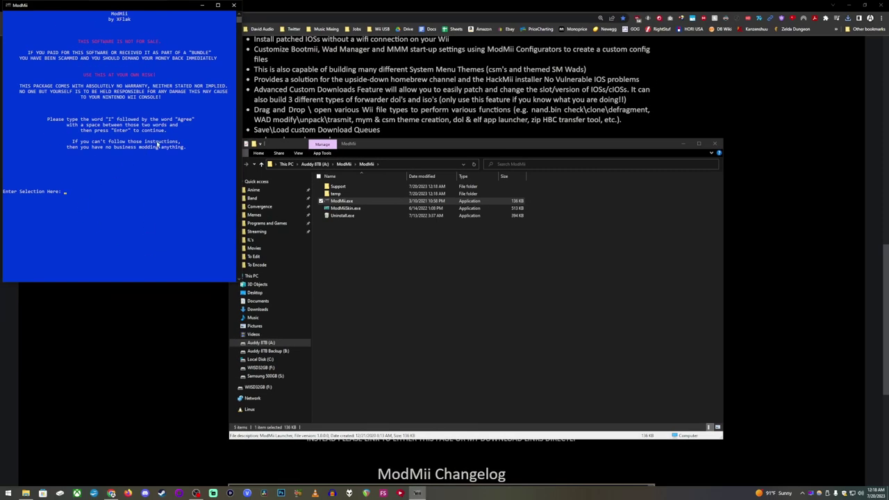
Close the ModMii console, launch ModMiiSkin.exe and accept the terms with 'I Agree'
click(234, 5)
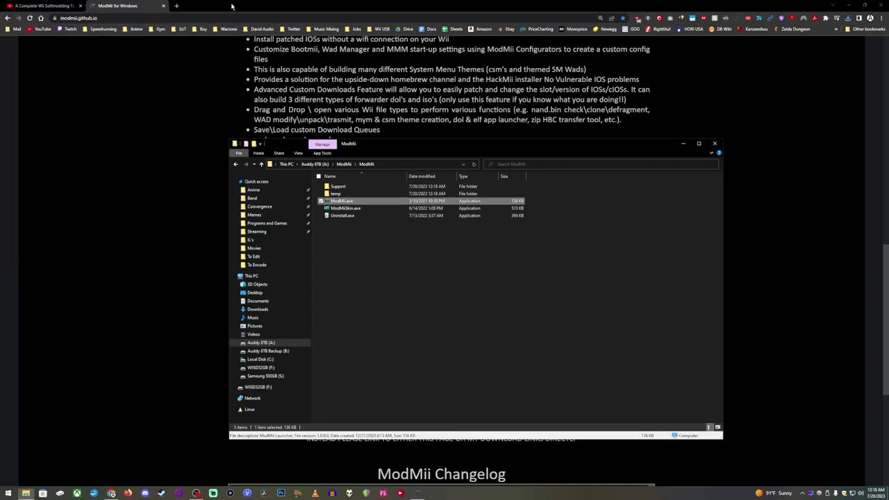
click(346, 209)
double_click(346, 208)
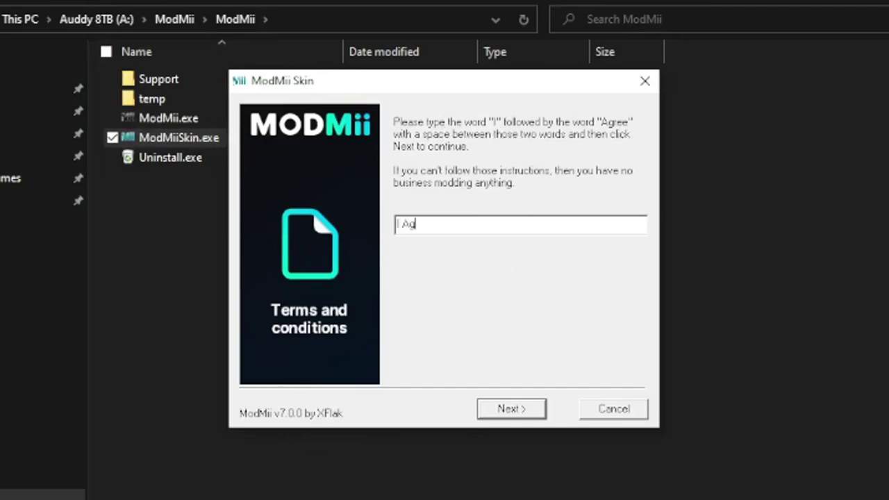
click(527, 408)
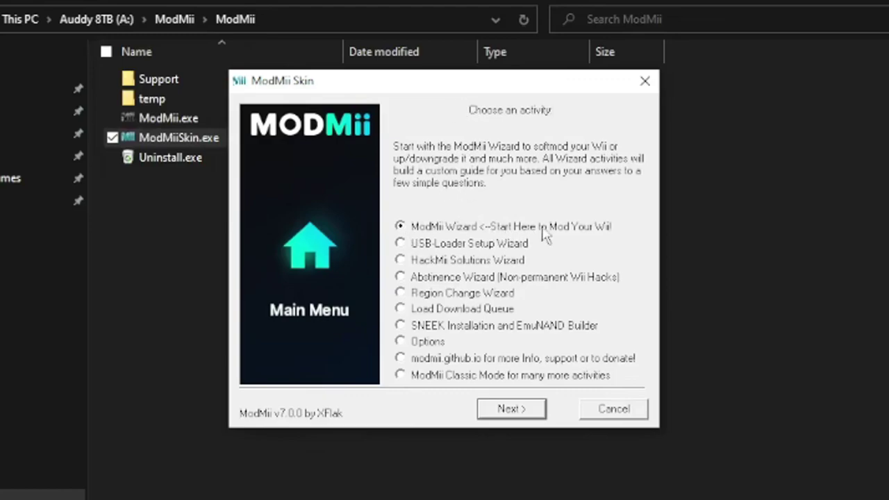
Start the ModMii Wizard, answer Yes to first-time softmodding, and reach the System Menu question
click(509, 410)
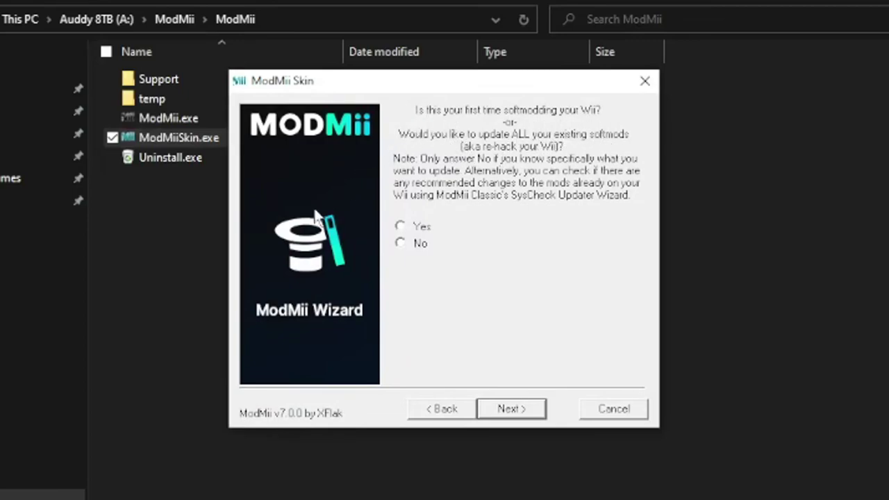
click(411, 226)
click(511, 412)
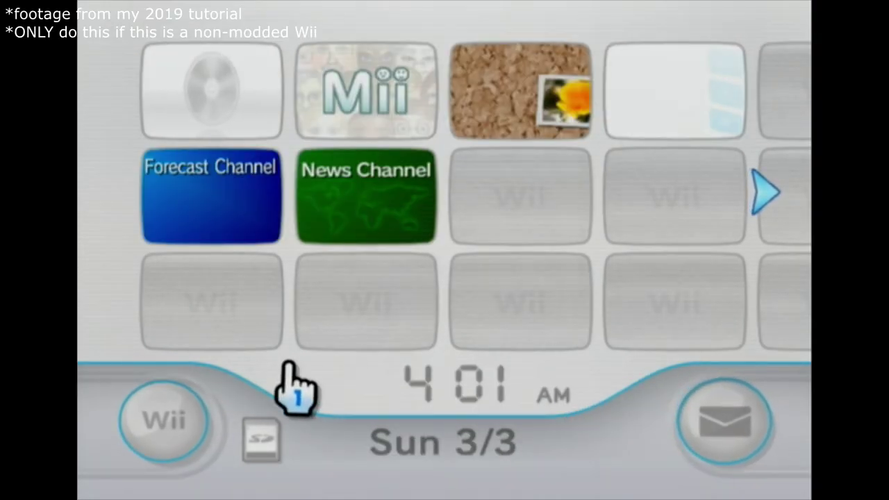
Go to page 3 of Wii Settings and select Wii System Update
click(165, 448)
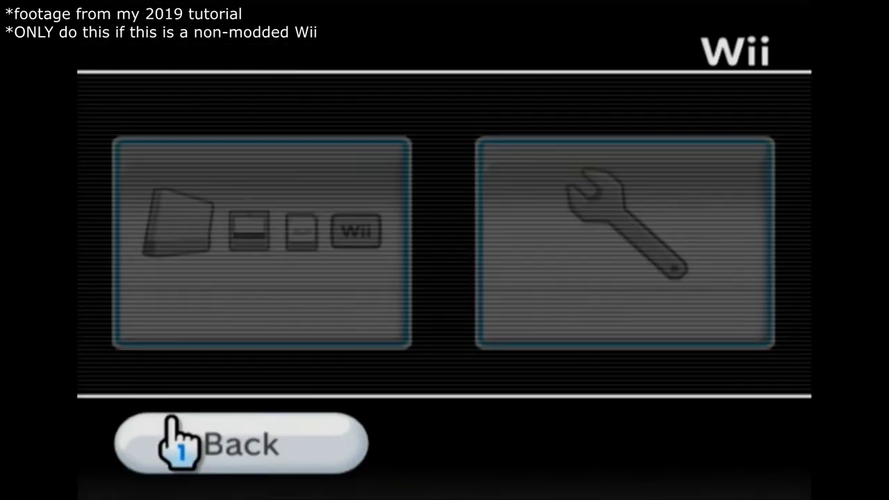
click(680, 281)
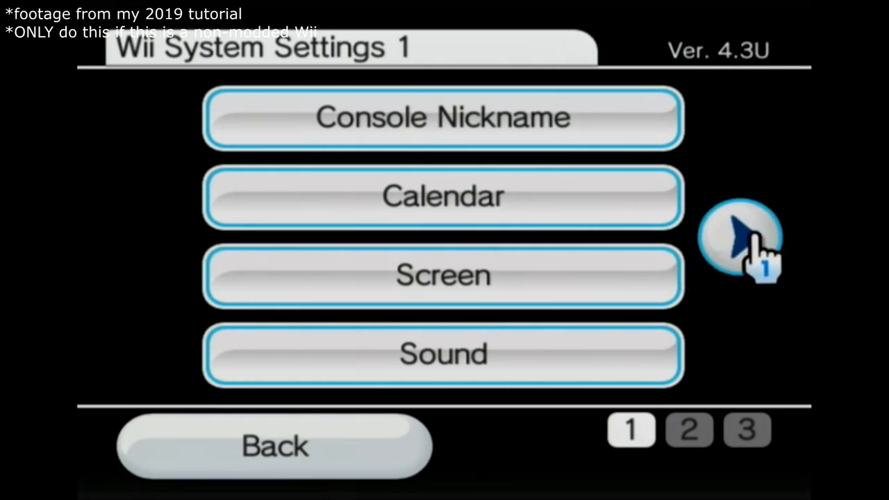
click(740, 240)
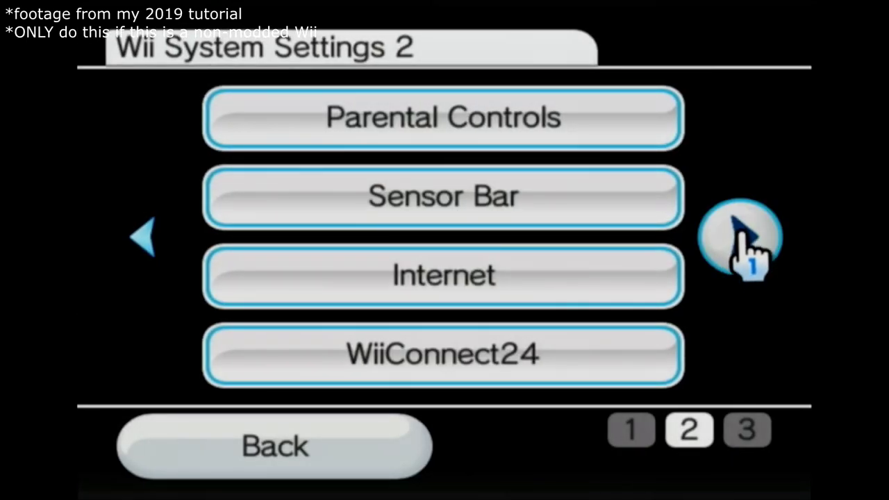
click(745, 253)
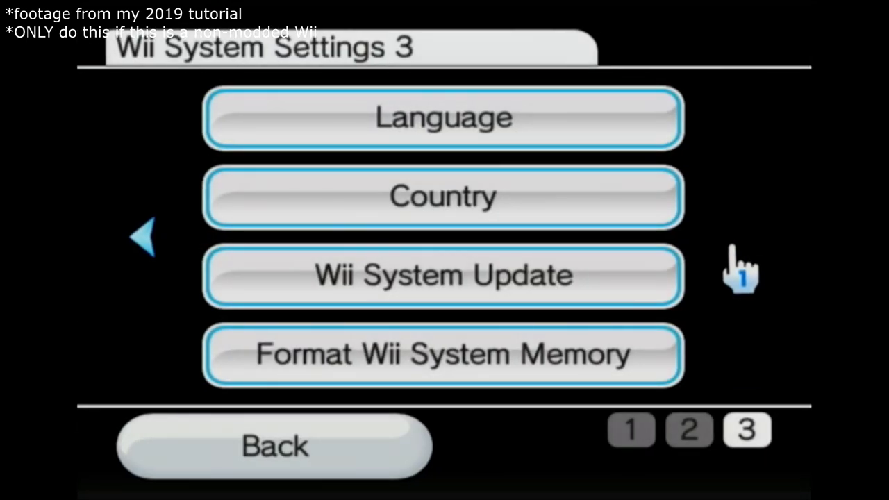
click(562, 295)
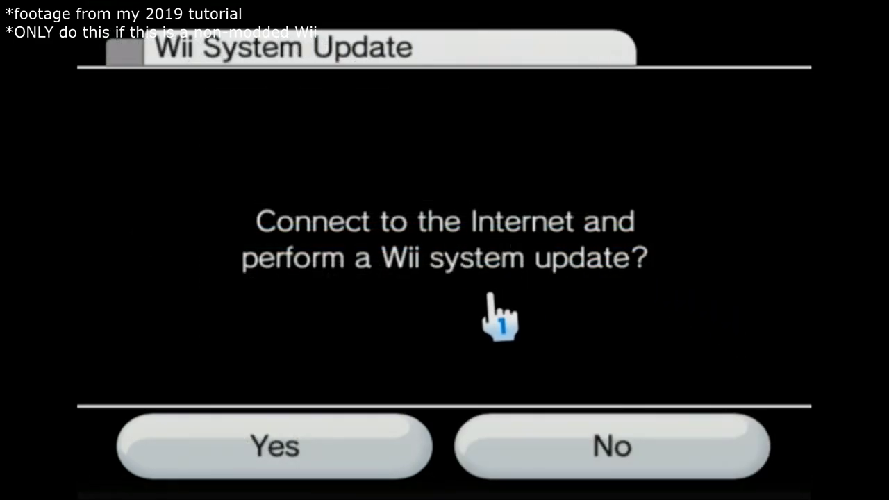
Confirm connecting, accept the update warning, then dismiss the no-updates-available notice
click(307, 444)
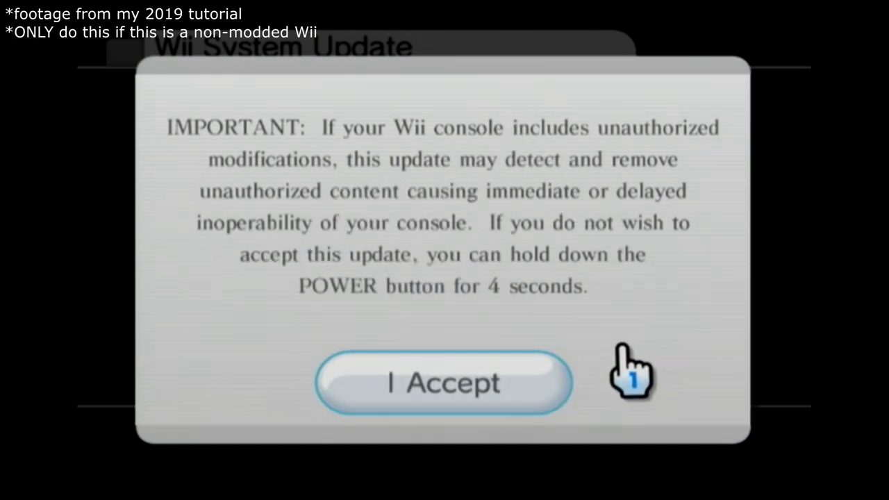
click(538, 361)
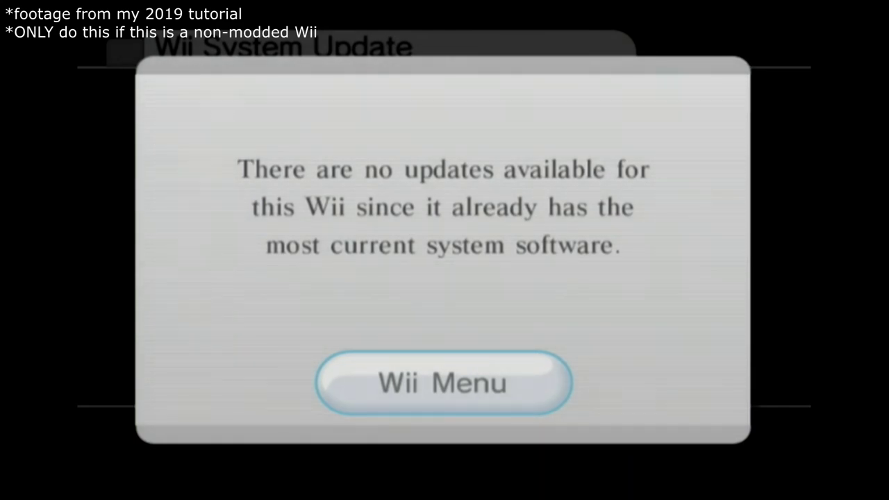
click(444, 379)
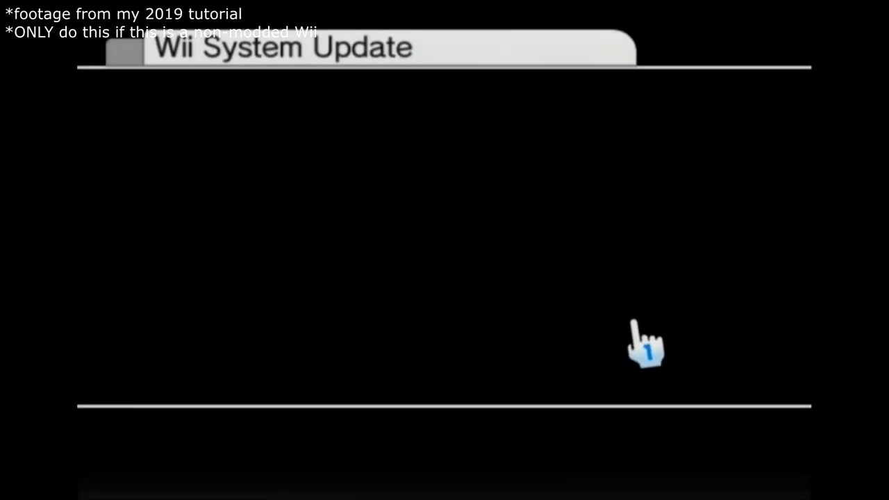